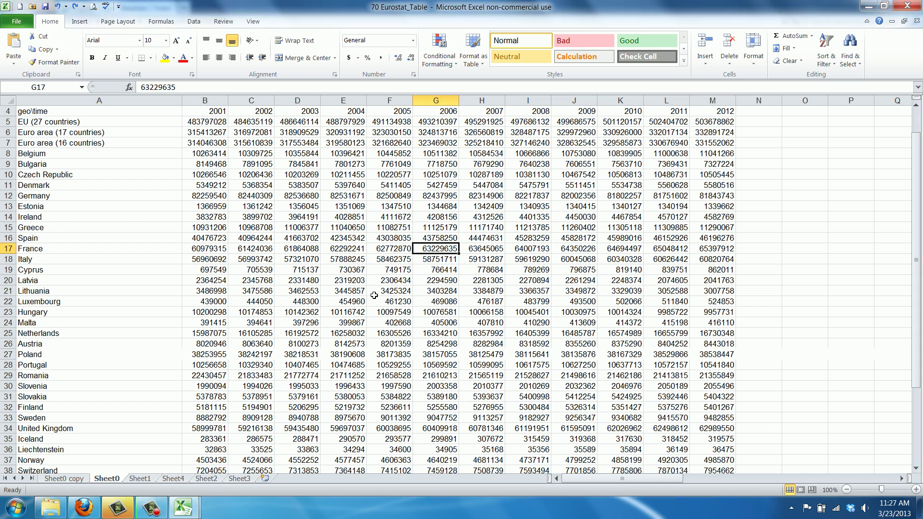
Inspect raw values such as Greece 2002, Bulgaria 2002 and Luxembourg 2006.
{"action": "left_click", "coordinate": [247, 226]}
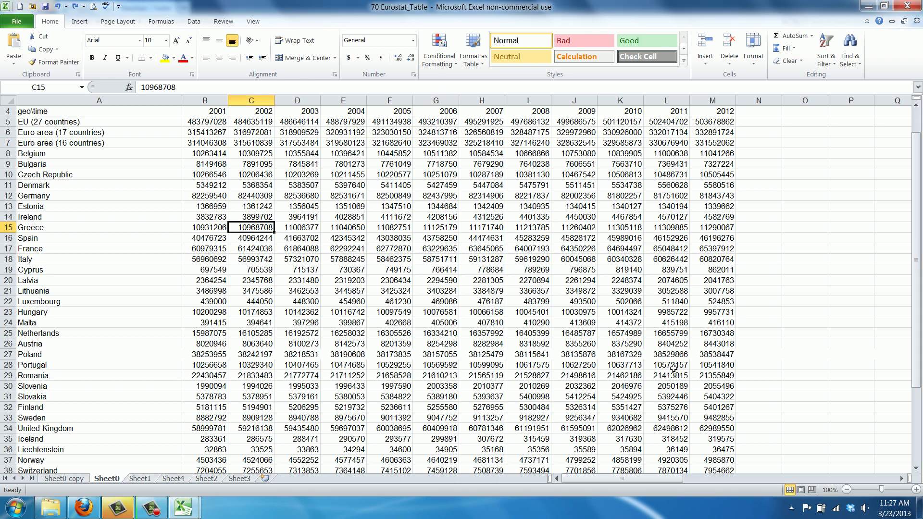
{"action": "left_click", "coordinate": [199, 122]}
{"action": "left_click", "coordinate": [237, 162]}
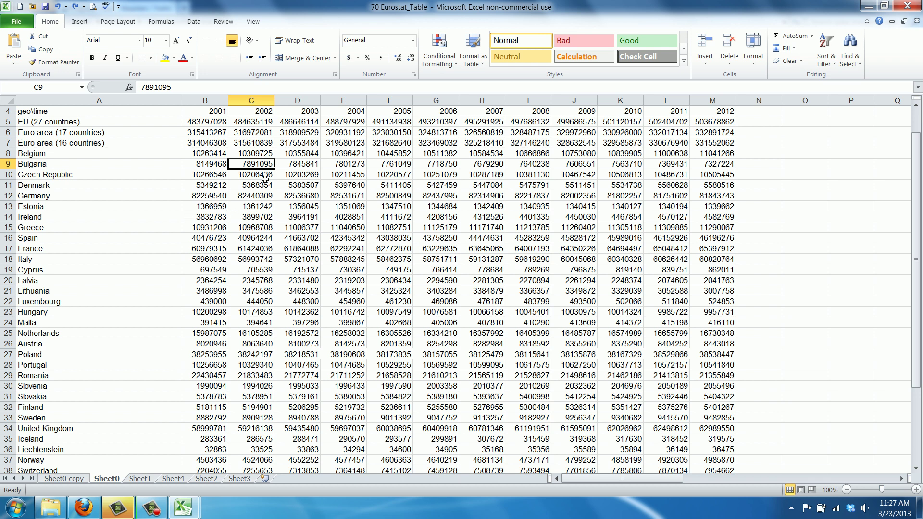
{"action": "left_click", "coordinate": [416, 301]}
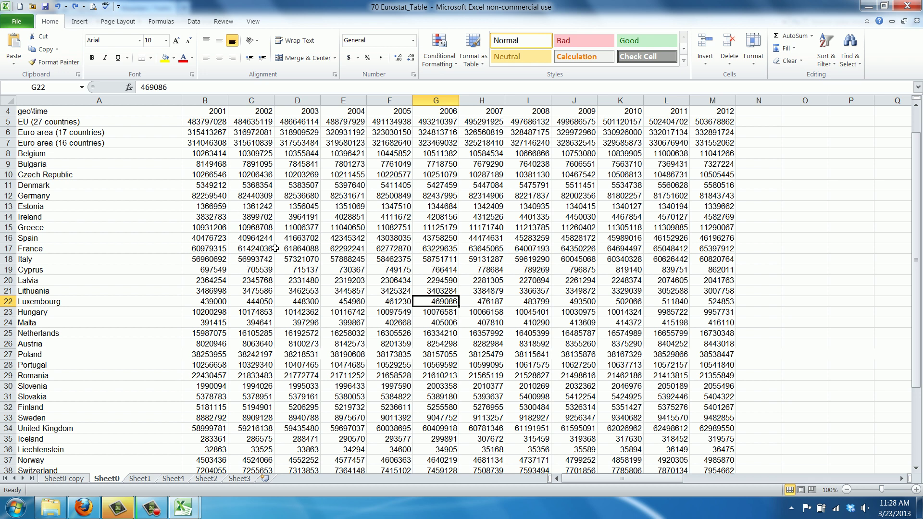
Give the EU 2001 value Comma Style and AutoFit column B so 483,797,028.00 fits.
{"action": "left_click", "coordinate": [201, 121]}
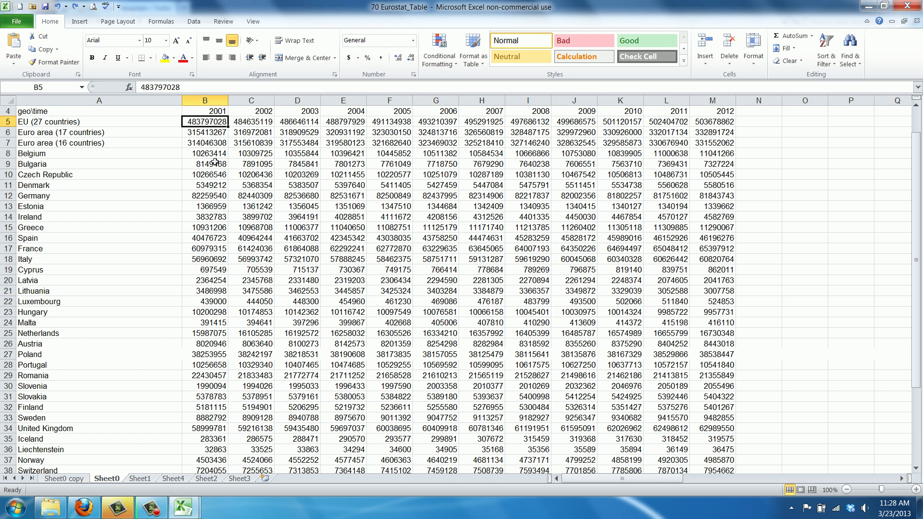
{"action": "left_click", "coordinate": [384, 62]}
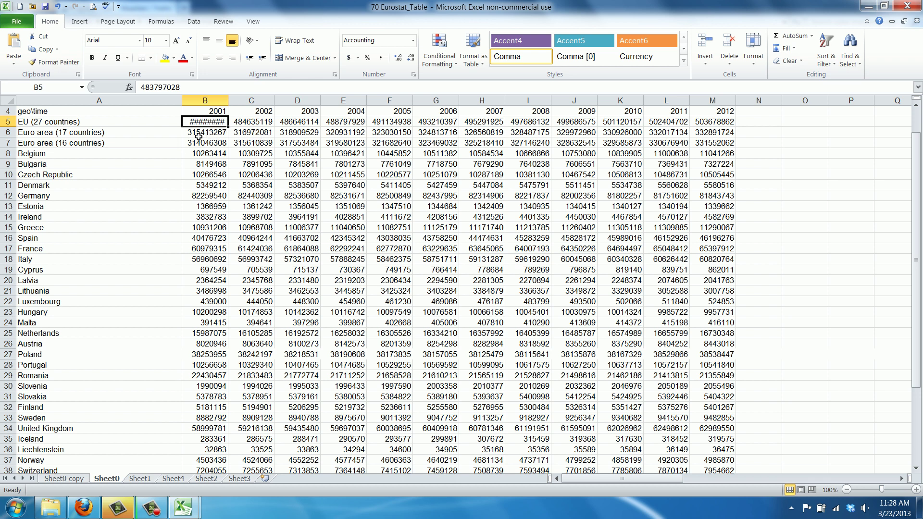
{"action": "left_click", "coordinate": [201, 101]}
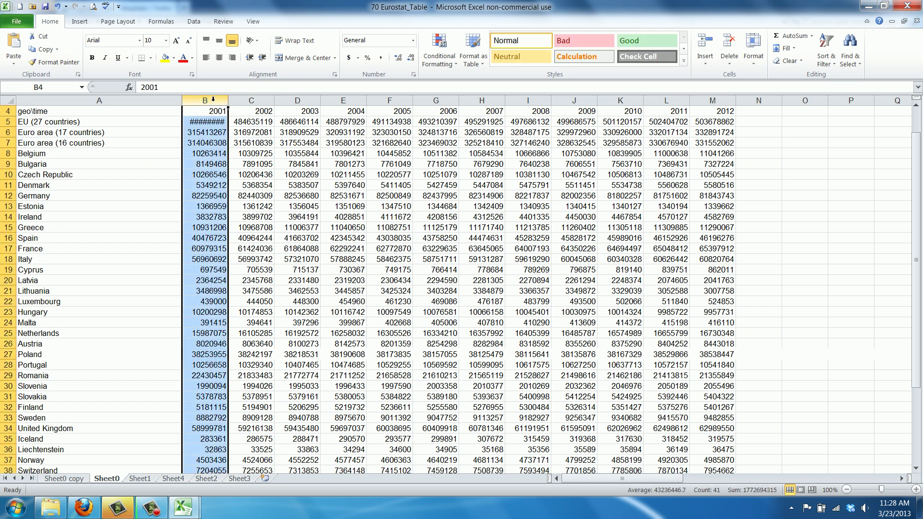
{"action": "double_click", "coordinate": [230, 101]}
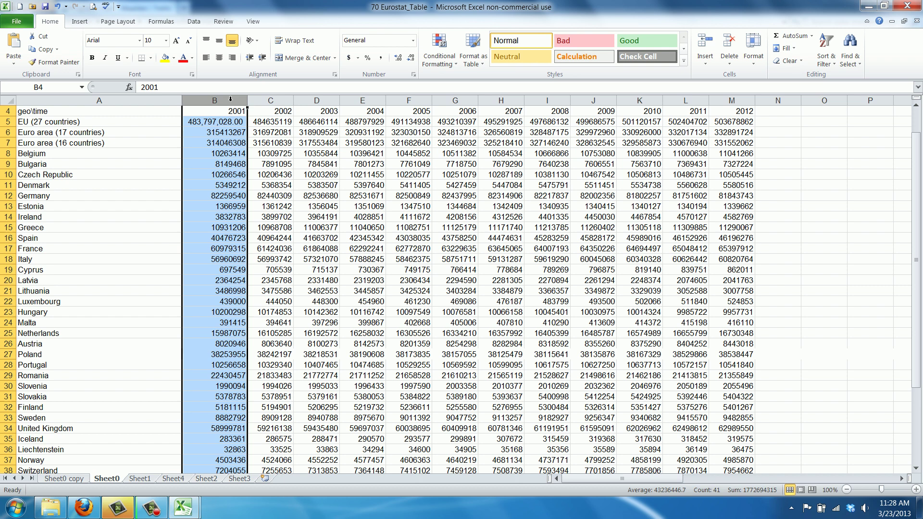
{"action": "left_click", "coordinate": [259, 173]}
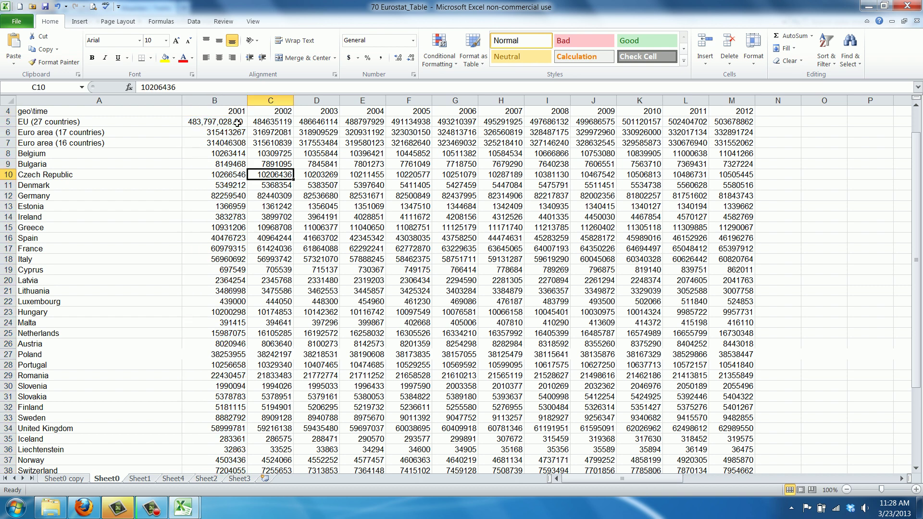
Check the EU 2001 value's number format against an unformatted value, leaving it unchanged.
{"action": "left_click", "coordinate": [205, 123]}
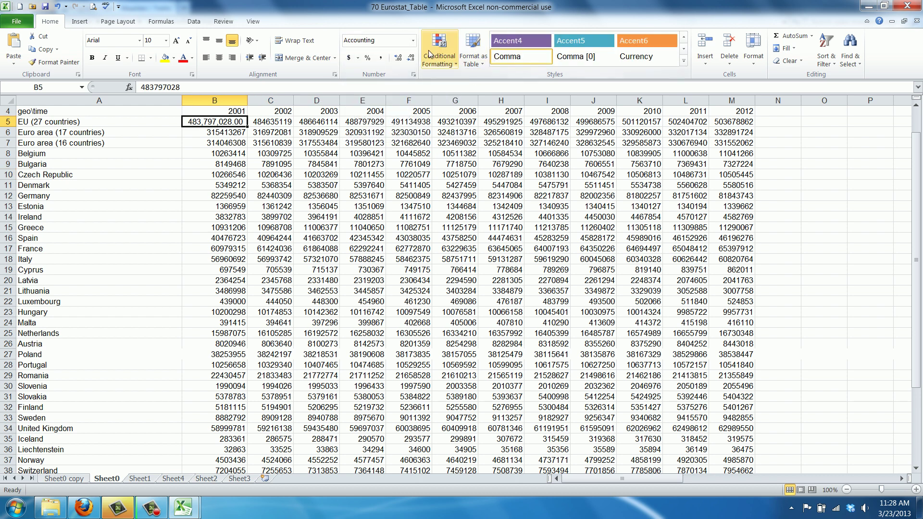
{"action": "left_click", "coordinate": [413, 43]}
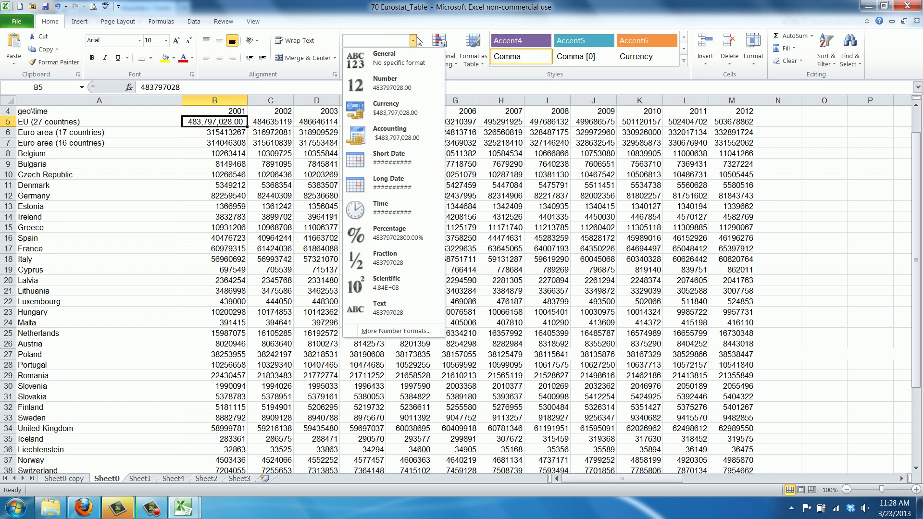
{"action": "left_click", "coordinate": [390, 133]}
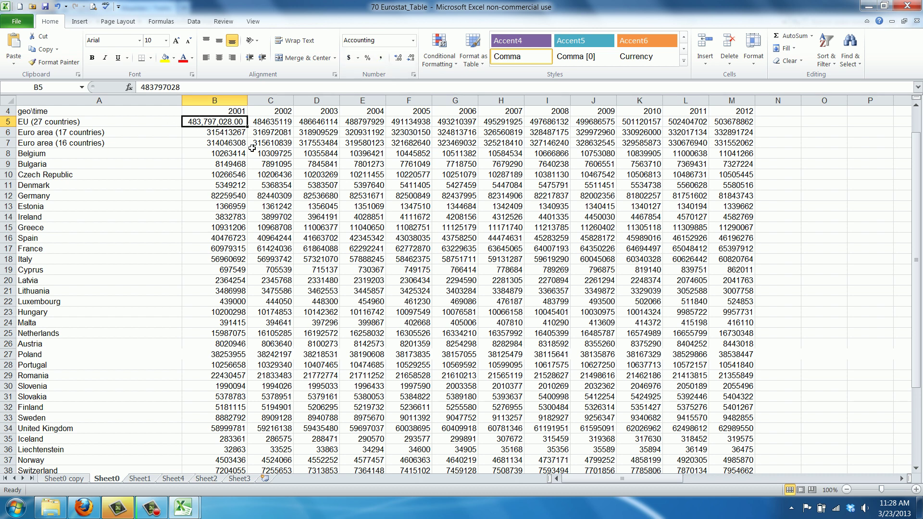
{"action": "left_click", "coordinate": [265, 165]}
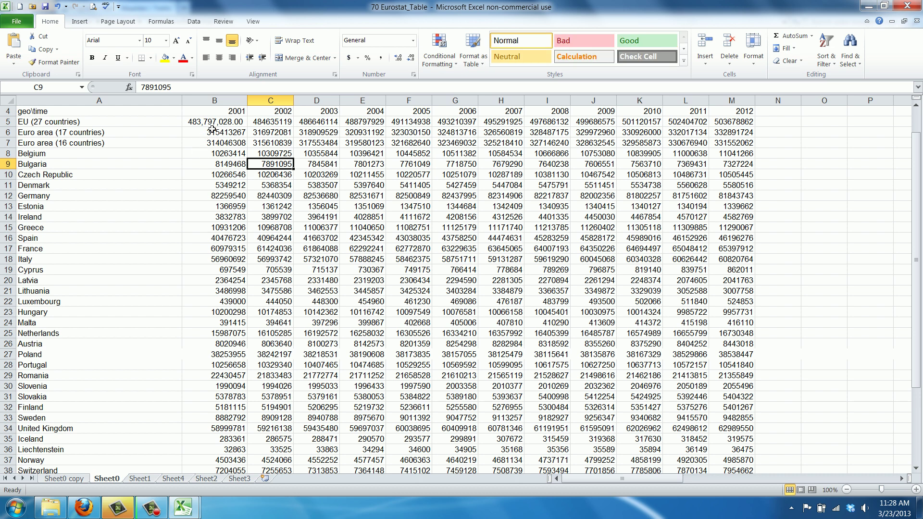
{"action": "left_click_drag", "start_coordinate": [215, 121], "coordinate": [721, 452]}
{"action": "left_click", "coordinate": [397, 58]}
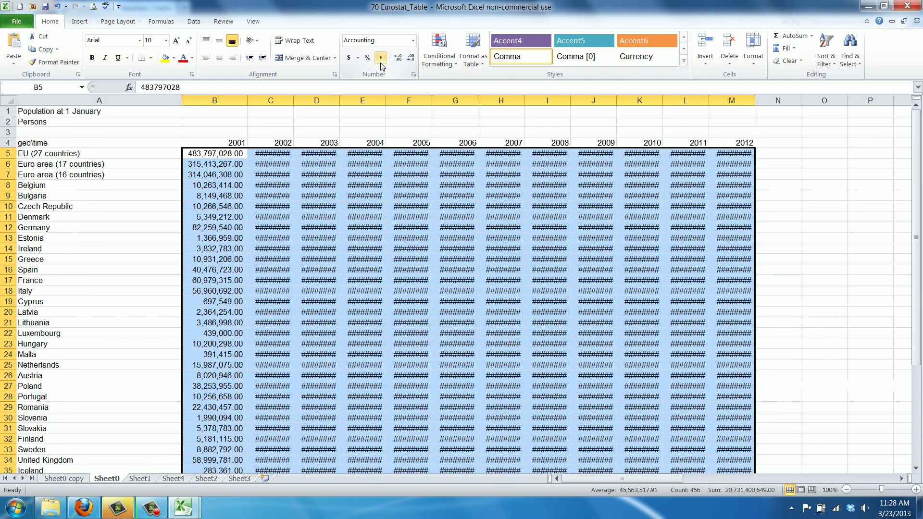
{"action": "left_click_drag", "start_coordinate": [237, 111], "coordinate": [714, 93]}
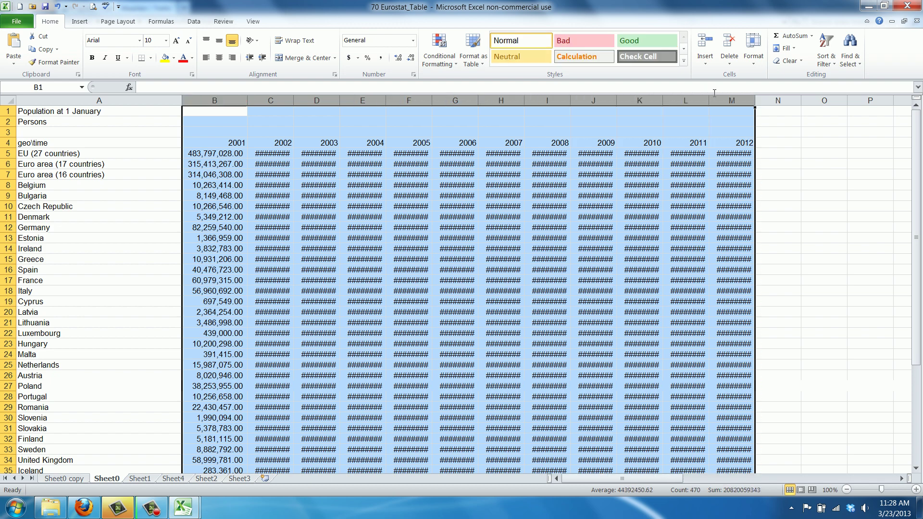
{"action": "double_click", "coordinate": [293, 101]}
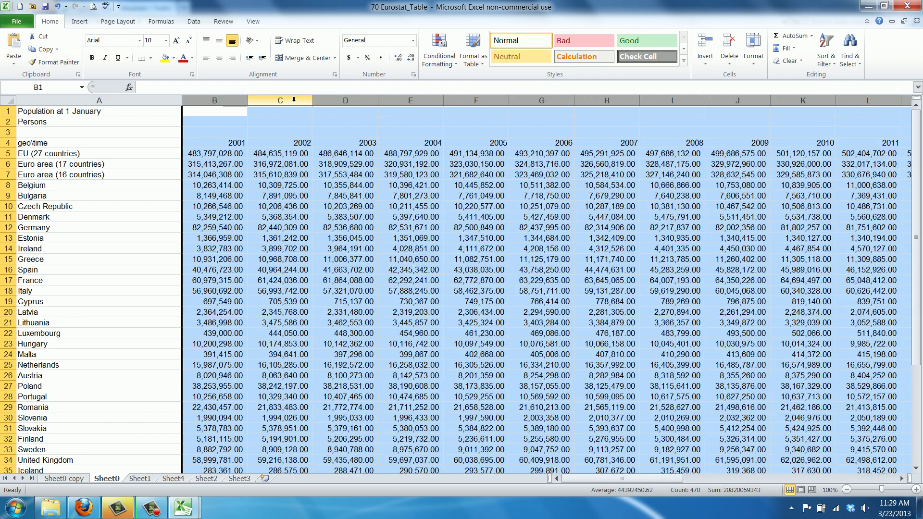
{"action": "left_click", "coordinate": [601, 185]}
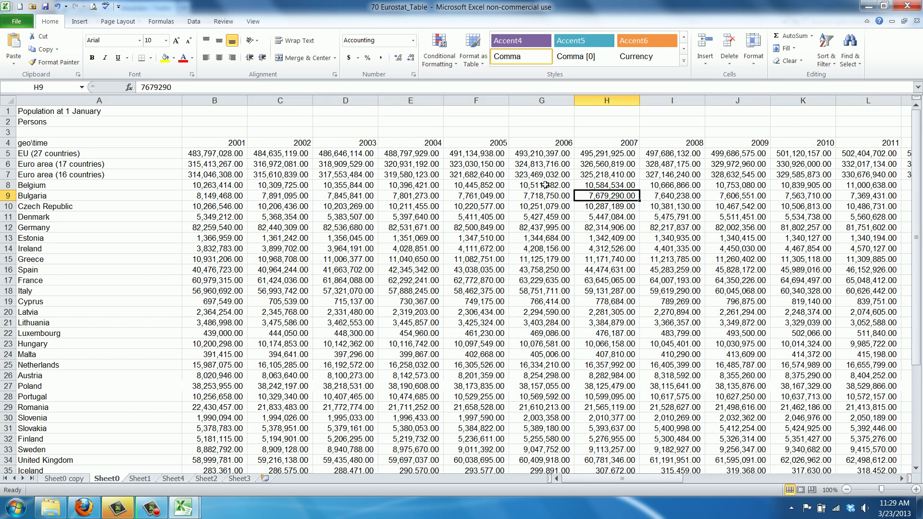
{"action": "left_click", "coordinate": [543, 185]}
{"action": "left_click", "coordinate": [399, 187]}
{"action": "left_click", "coordinate": [290, 206]}
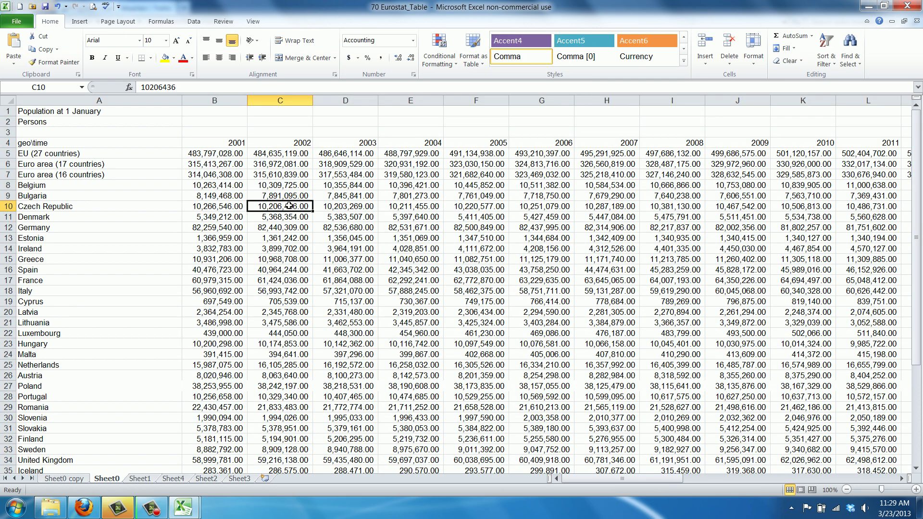
{"action": "left_click", "coordinate": [670, 303]}
{"action": "left_click_drag", "start_coordinate": [503, 290], "coordinate": [617, 366]}
{"action": "left_click", "coordinate": [617, 366]}
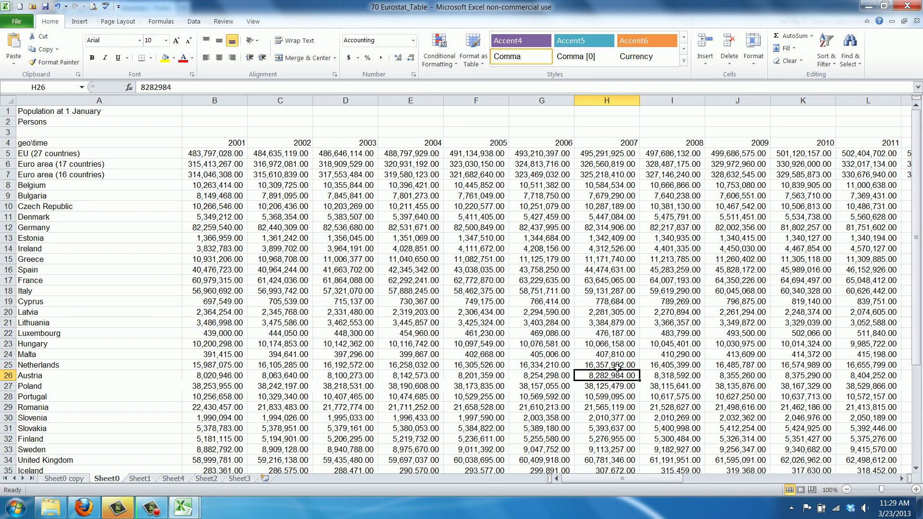
{"action": "left_click_drag", "start_coordinate": [284, 365], "coordinate": [437, 435]}
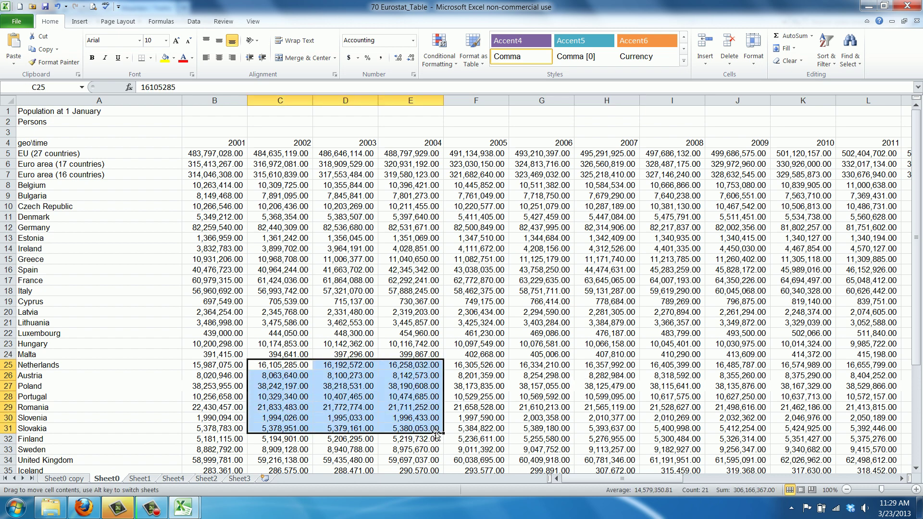
{"action": "left_click", "coordinate": [189, 155]}
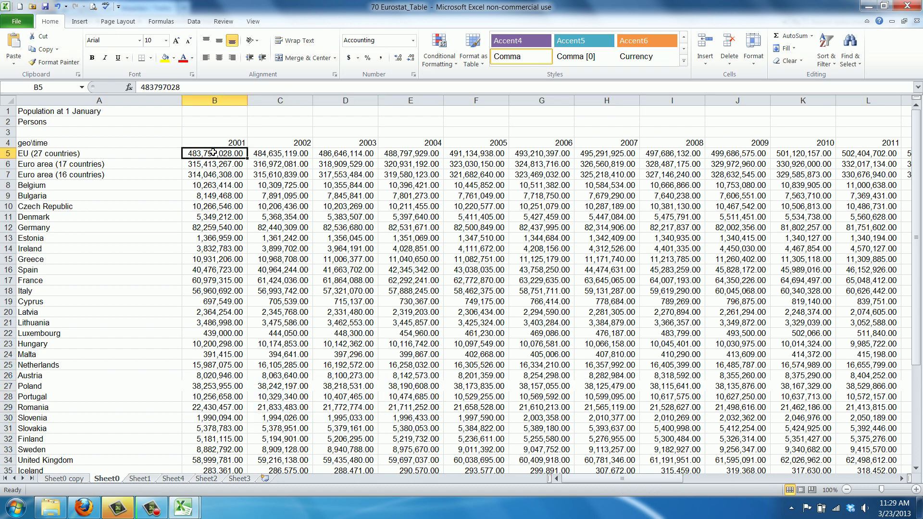
{"action": "left_click_drag", "start_coordinate": [213, 153], "coordinate": [850, 439]}
Show the 2001–2011 population figures as whole numbers without decimals.
{"action": "left_click", "coordinate": [399, 58]}
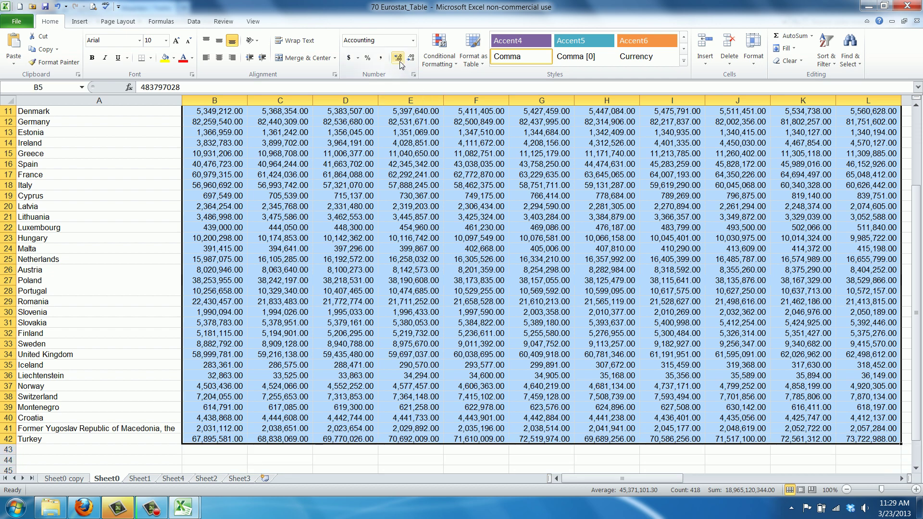
{"action": "left_click", "coordinate": [411, 58]}
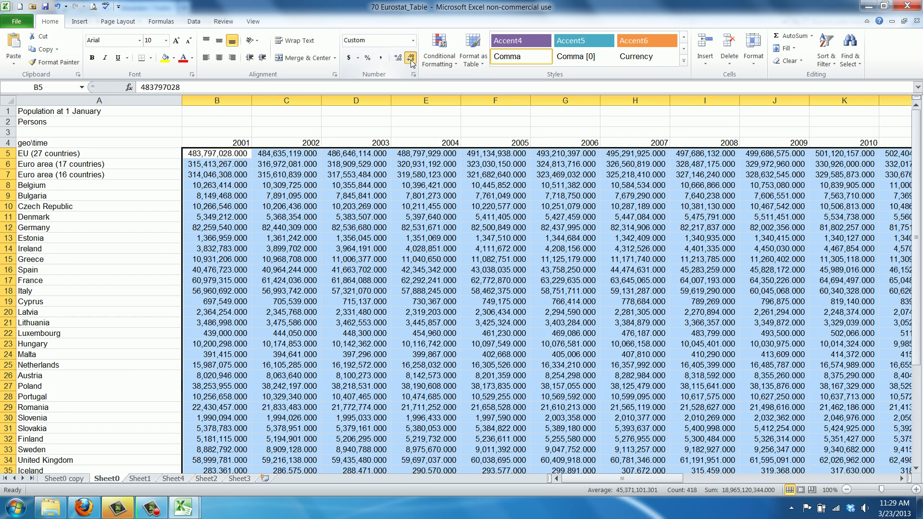
{"action": "left_click", "coordinate": [411, 58]}
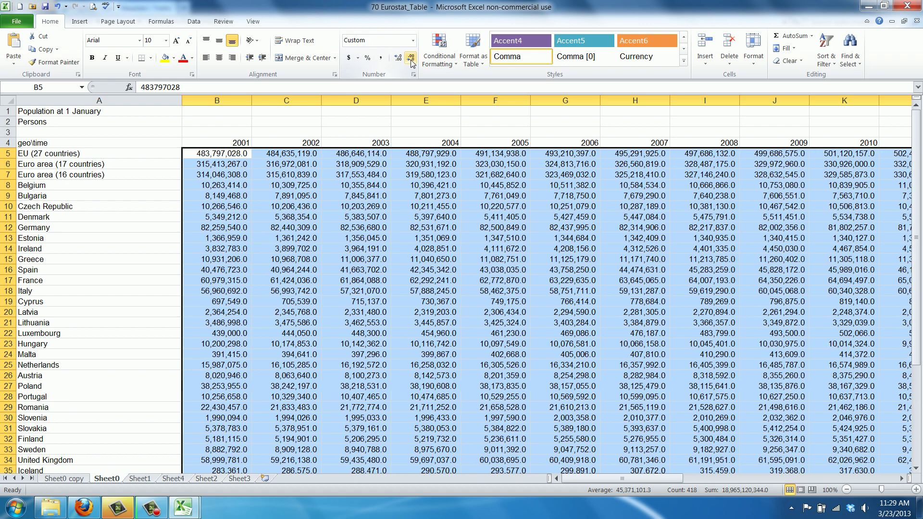
{"action": "left_click", "coordinate": [411, 59]}
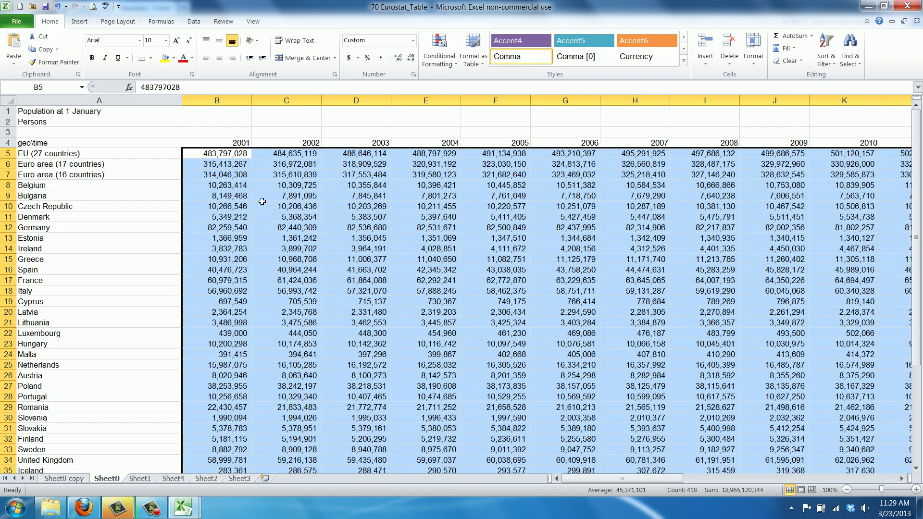
AutoFit the year columns B through M to their numbers.
{"action": "left_click_drag", "start_coordinate": [231, 101], "coordinate": [846, 102]}
{"action": "double_click", "coordinate": [847, 102]}
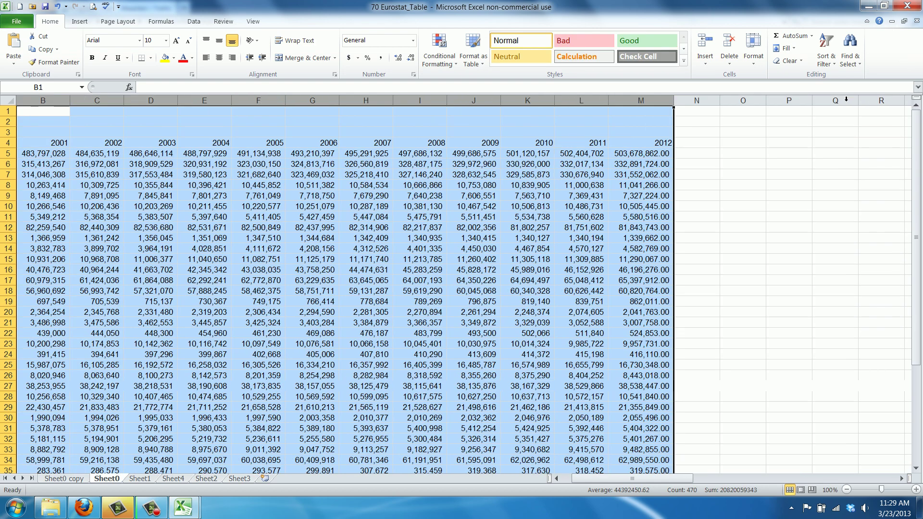
{"action": "left_click", "coordinate": [641, 101]}
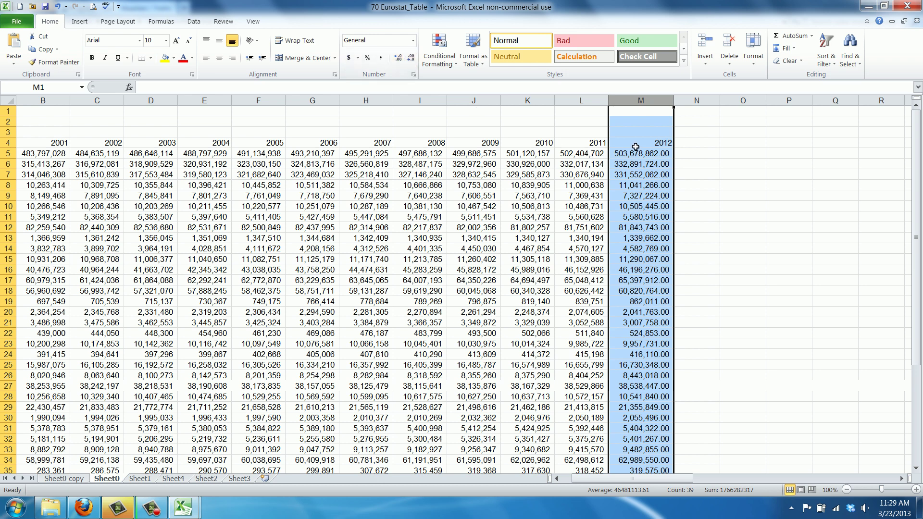
Remove both decimal places from all 2012 figures in column M.
{"action": "left_click", "coordinate": [637, 144]}
{"action": "left_click_drag", "start_coordinate": [639, 164], "coordinate": [647, 226]}
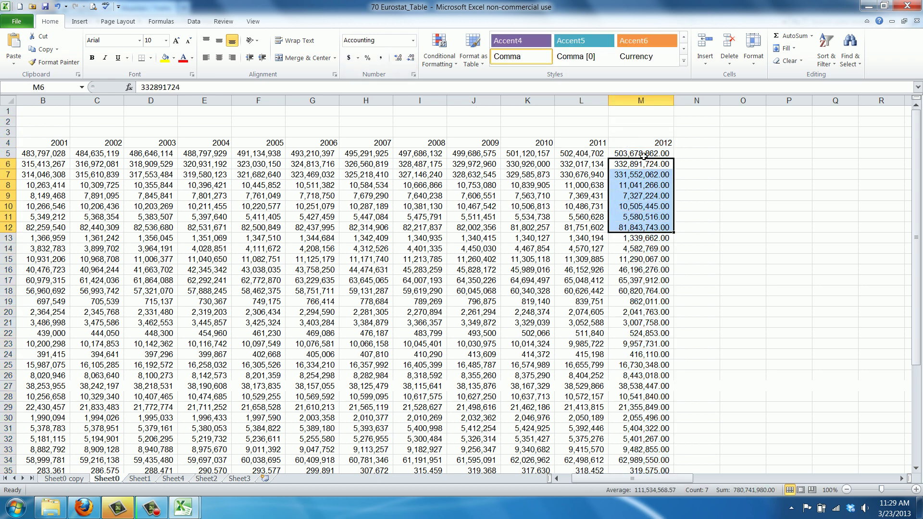
{"action": "left_click_drag", "start_coordinate": [643, 156], "coordinate": [645, 417]}
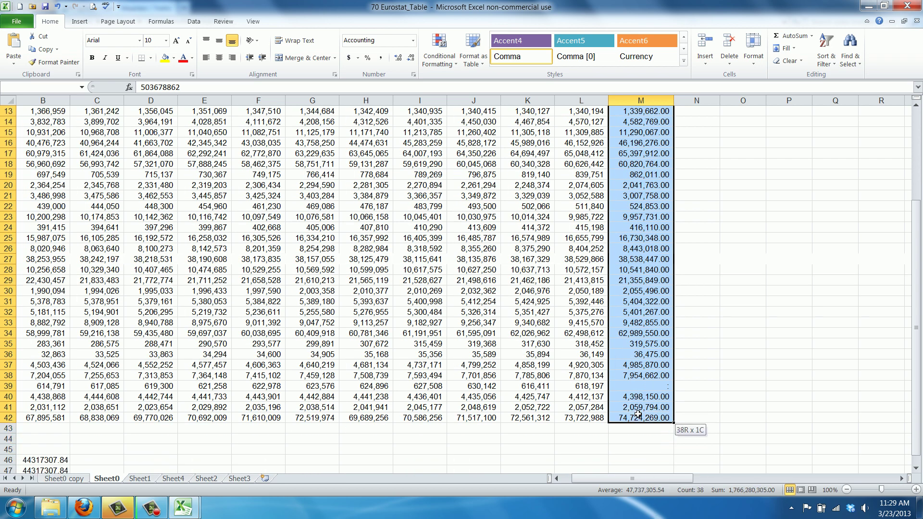
{"action": "left_click", "coordinate": [410, 58]}
{"action": "left_click", "coordinate": [411, 58]}
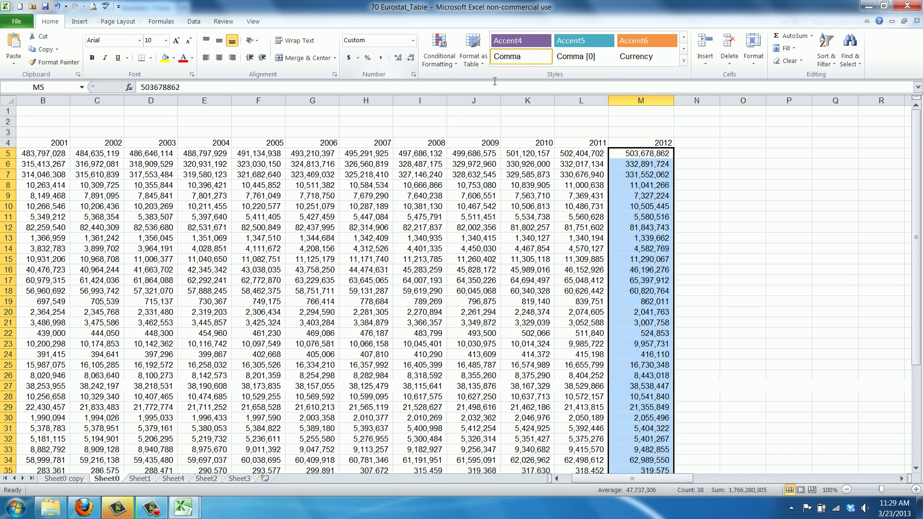
Review the Bulgaria, Czech Republic and Denmark rows, then clear the selection.
{"action": "left_click", "coordinate": [657, 96]}
{"action": "left_click_drag", "start_coordinate": [697, 195], "coordinate": [144, 217]}
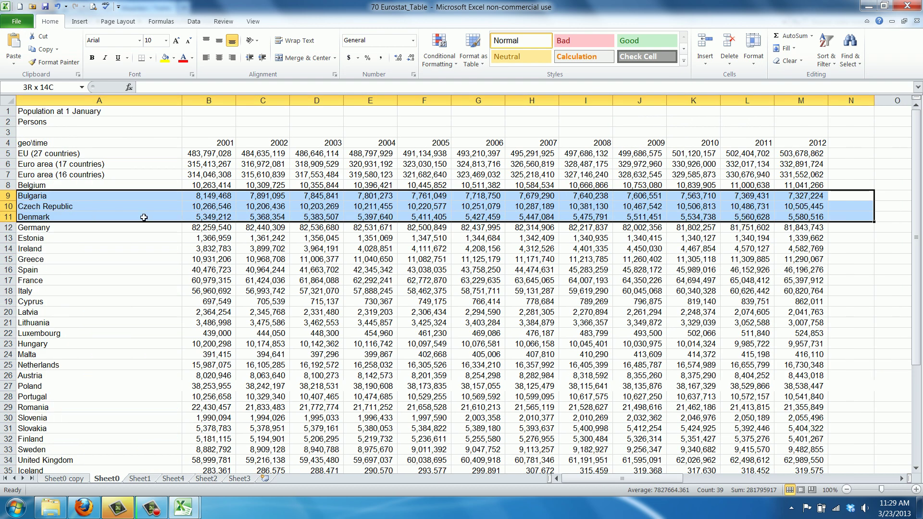
{"action": "left_click", "coordinate": [313, 217]}
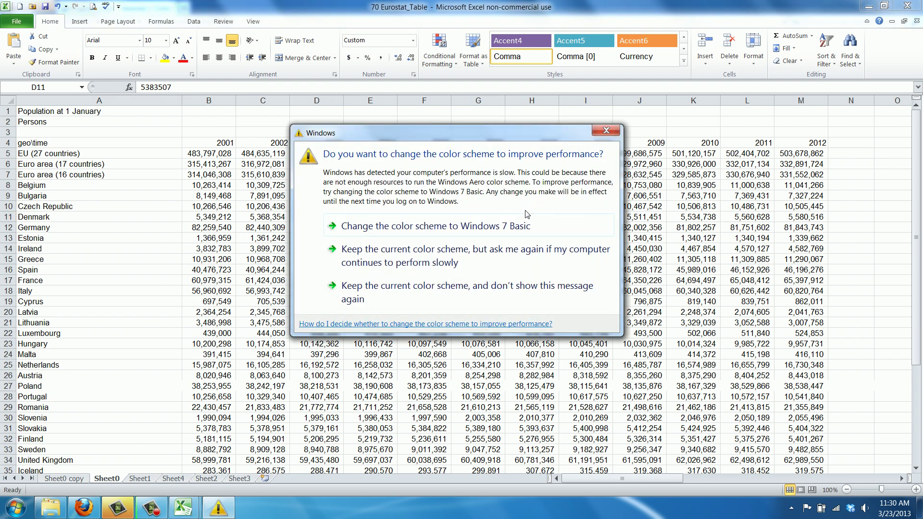
Keep the current color scheme permanently and return to cell B5.
{"action": "left_click", "coordinate": [495, 291]}
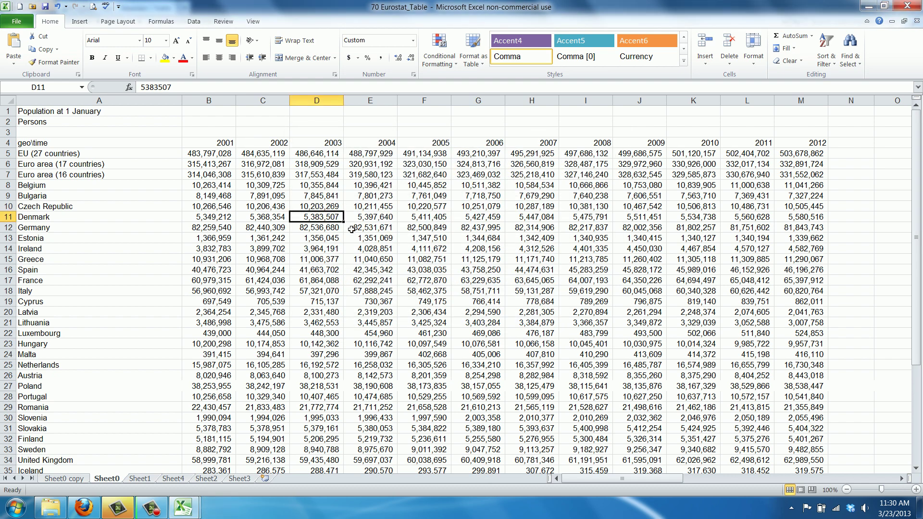
{"action": "left_click", "coordinate": [195, 154]}
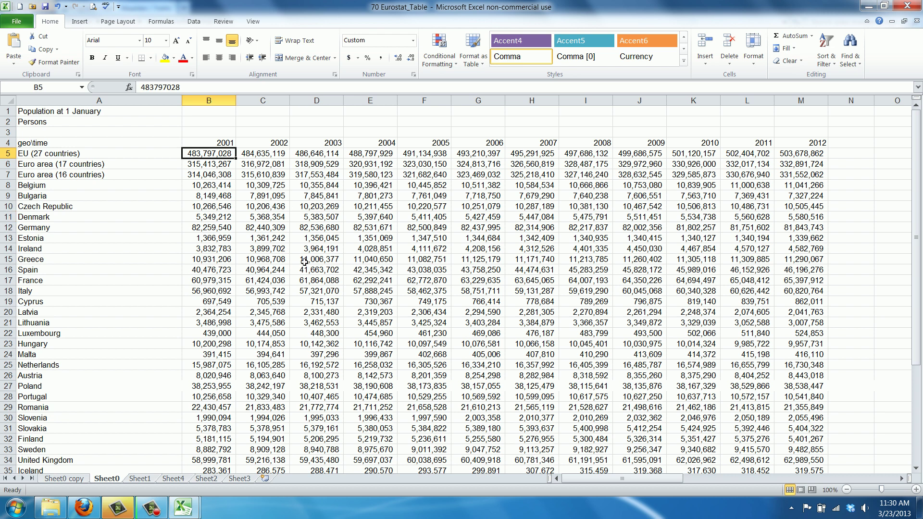